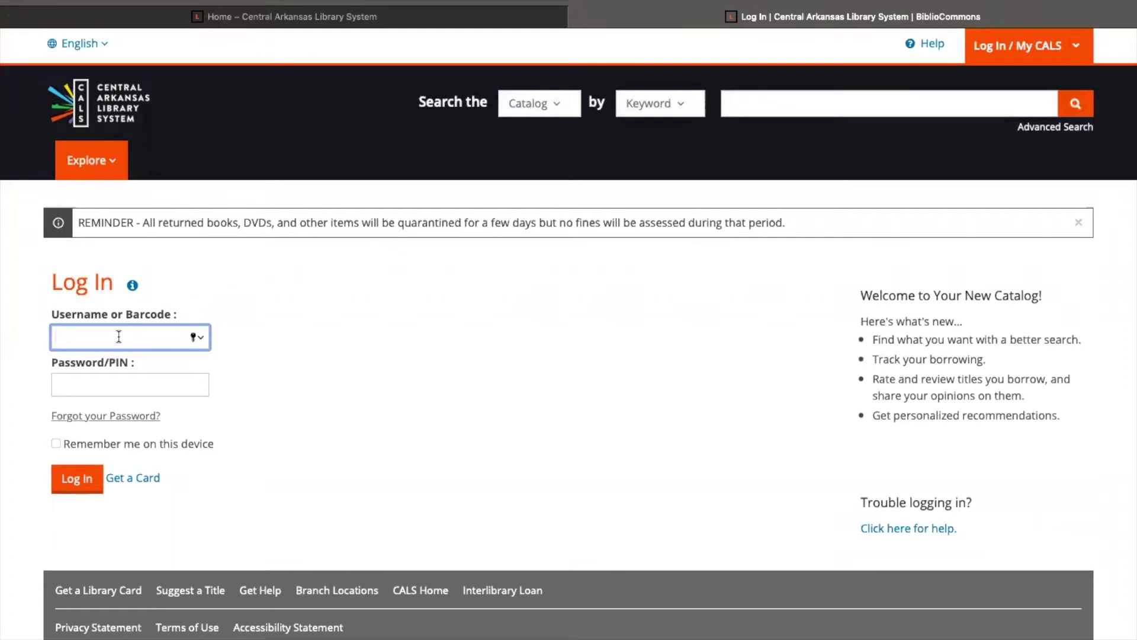
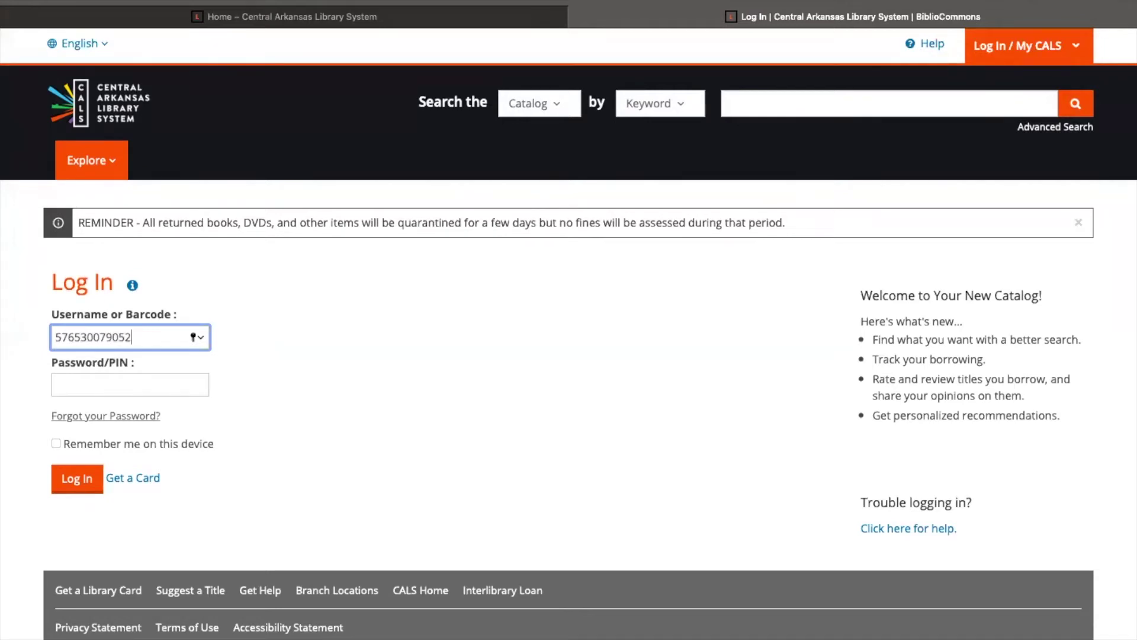
Log in with the library card barcode and PIN to bring up the MyCALS Welcome dialog.
click(91, 381)
text(••••)
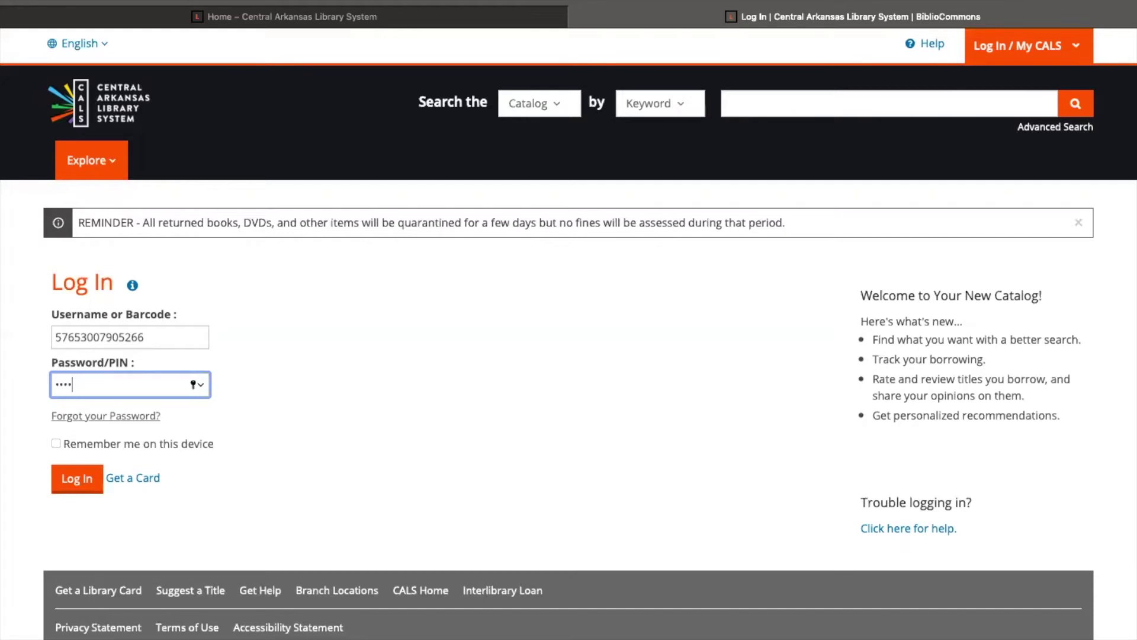
click(73, 483)
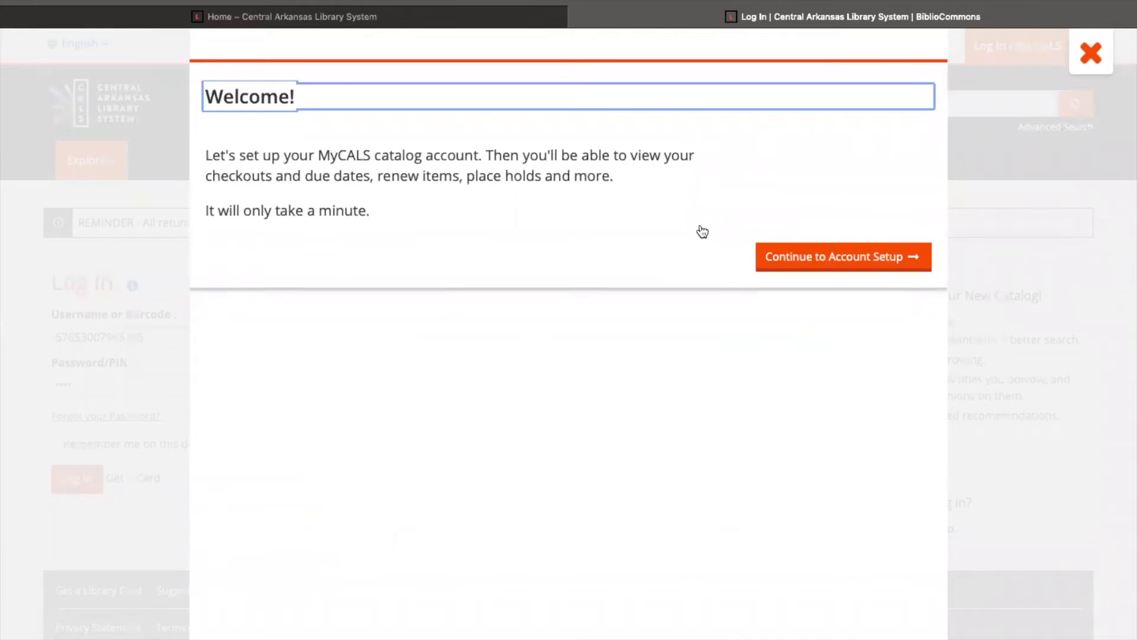
Start MyCALS account setup and confirm the card's details on file to reach step 2.
click(834, 259)
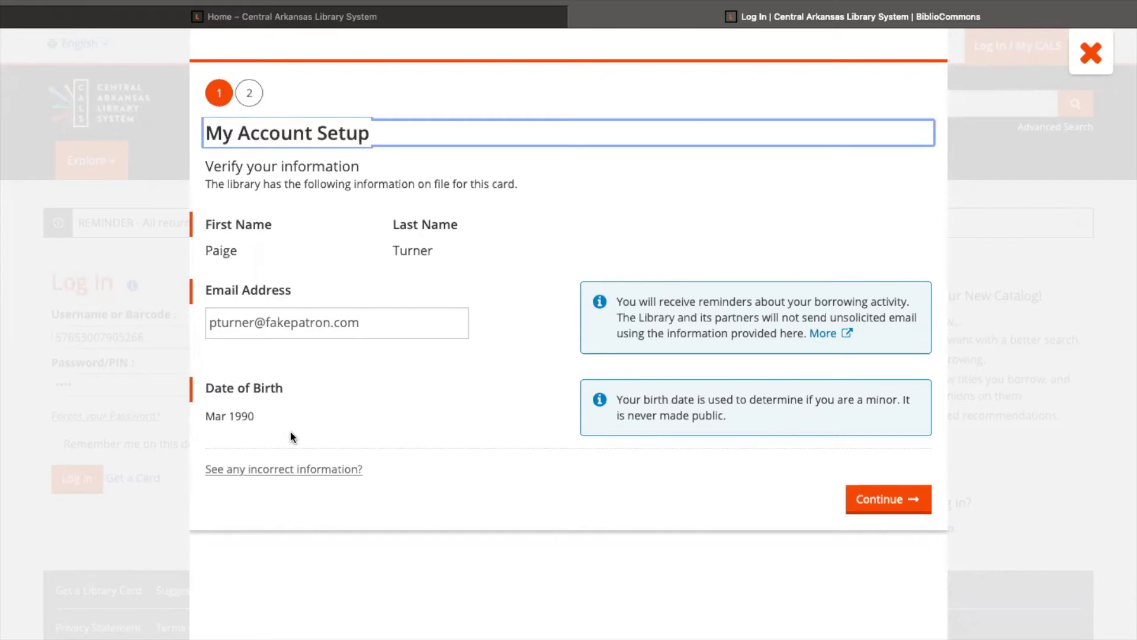
click(914, 500)
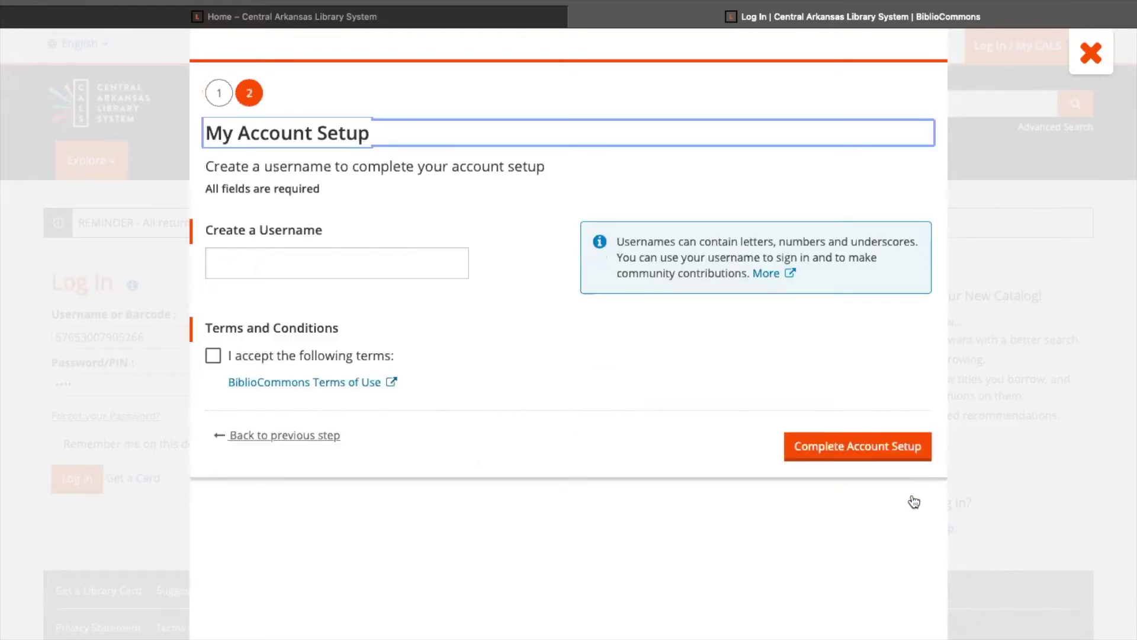
click(260, 256)
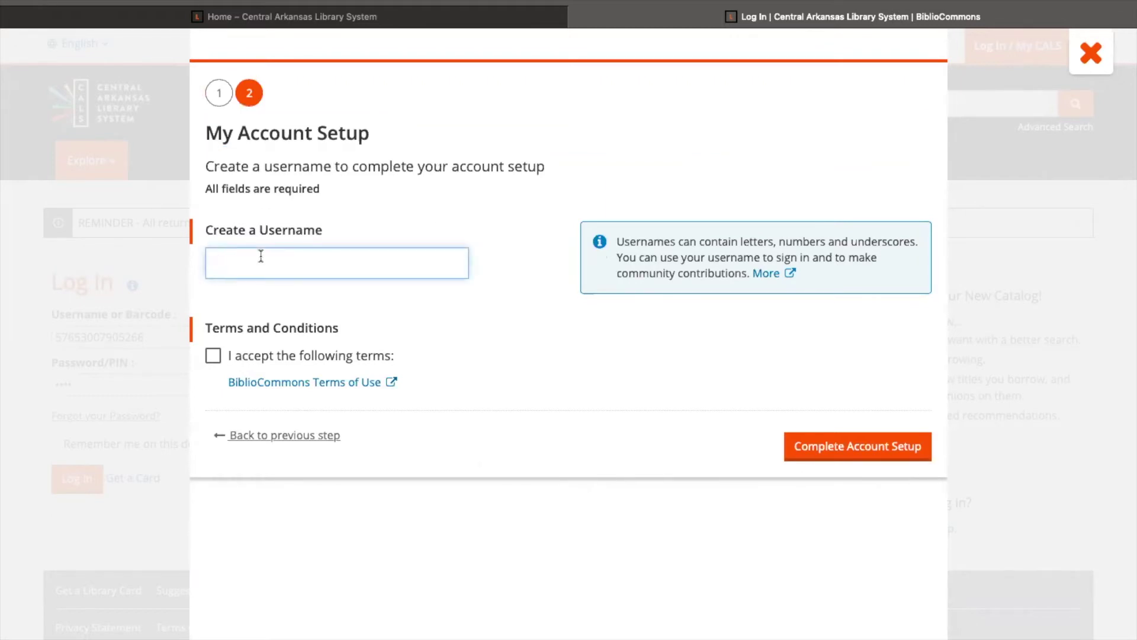
click(392, 384)
scroll(394, 384, down, 4)
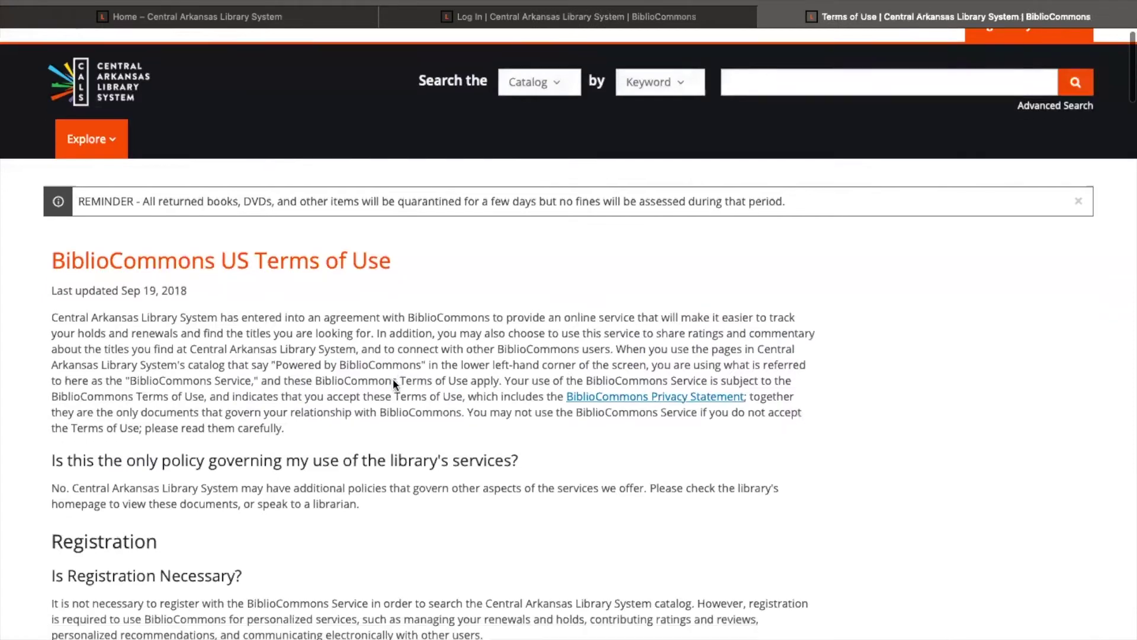
scroll(397, 373, down, 2)
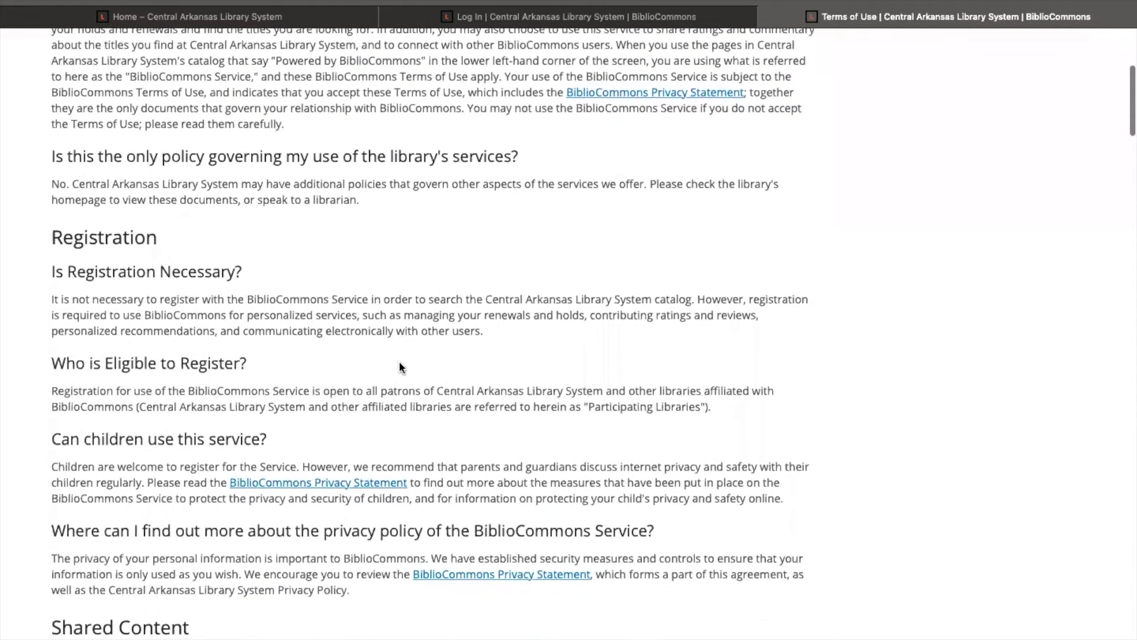
click(523, 18)
click(213, 356)
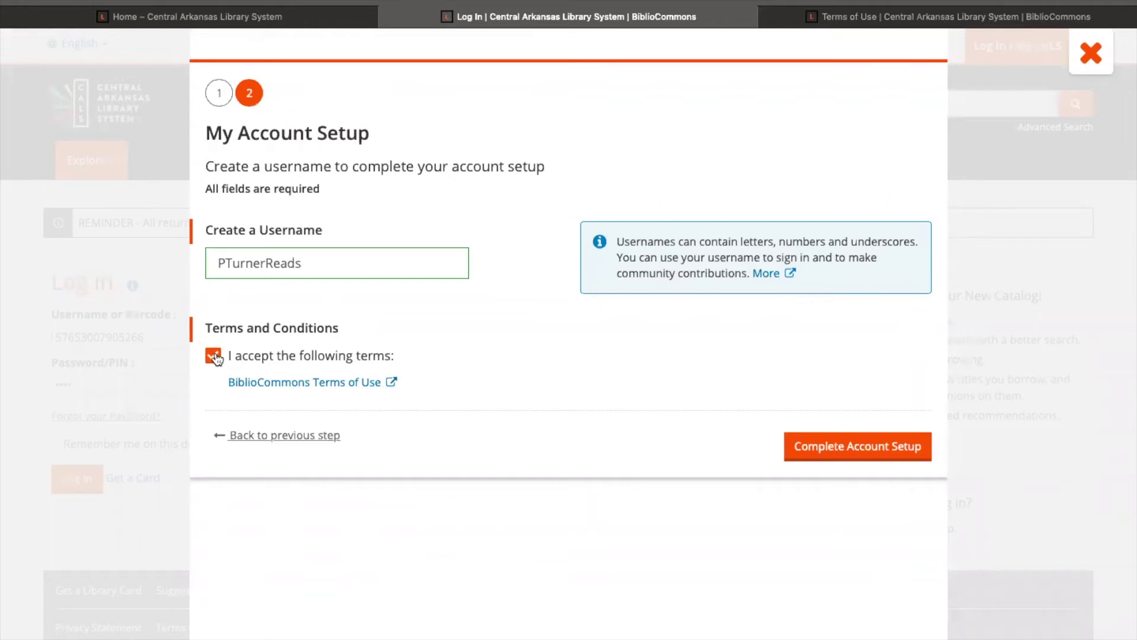
click(843, 449)
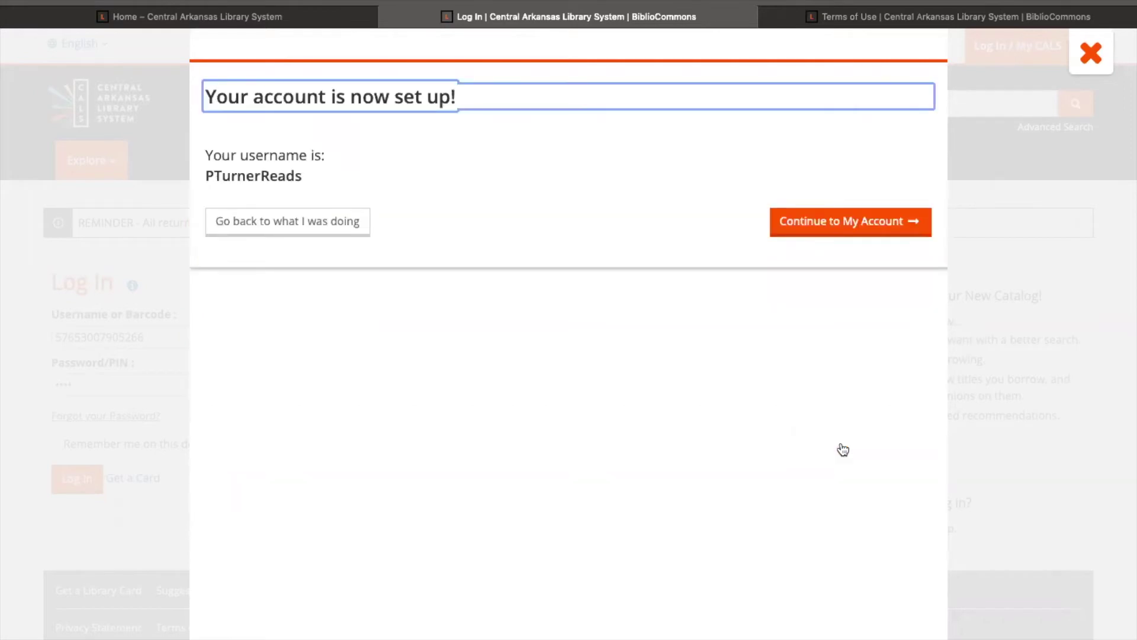
Save English as the preferred browsing language and keep Main Library as the first location.
click(859, 228)
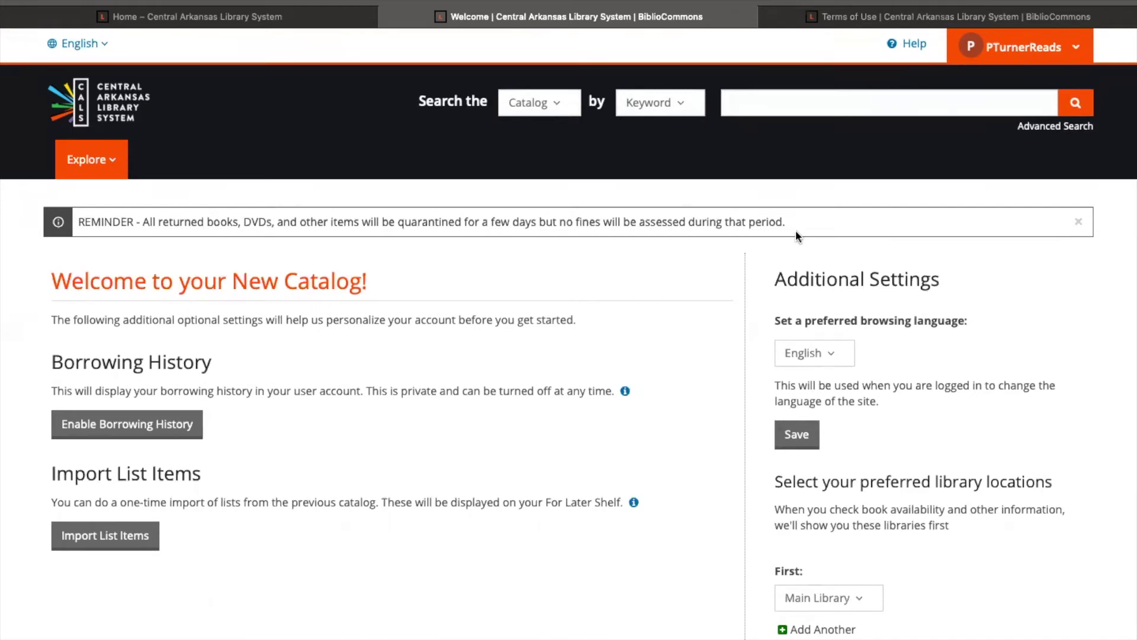
scroll(696, 332, down, 5)
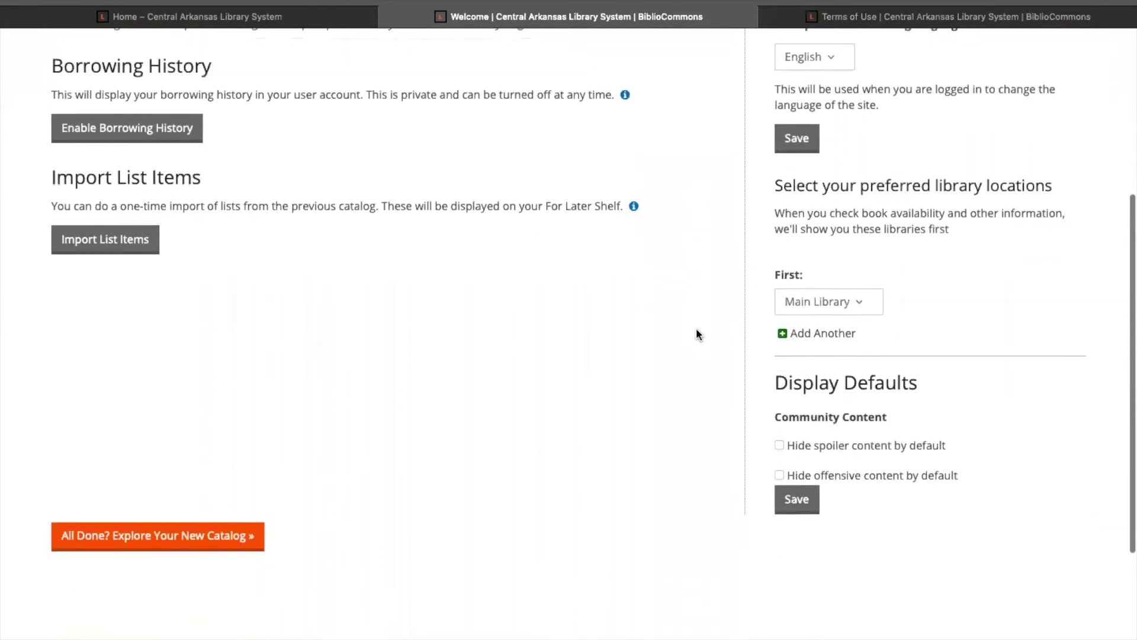
scroll(695, 328, up, 2)
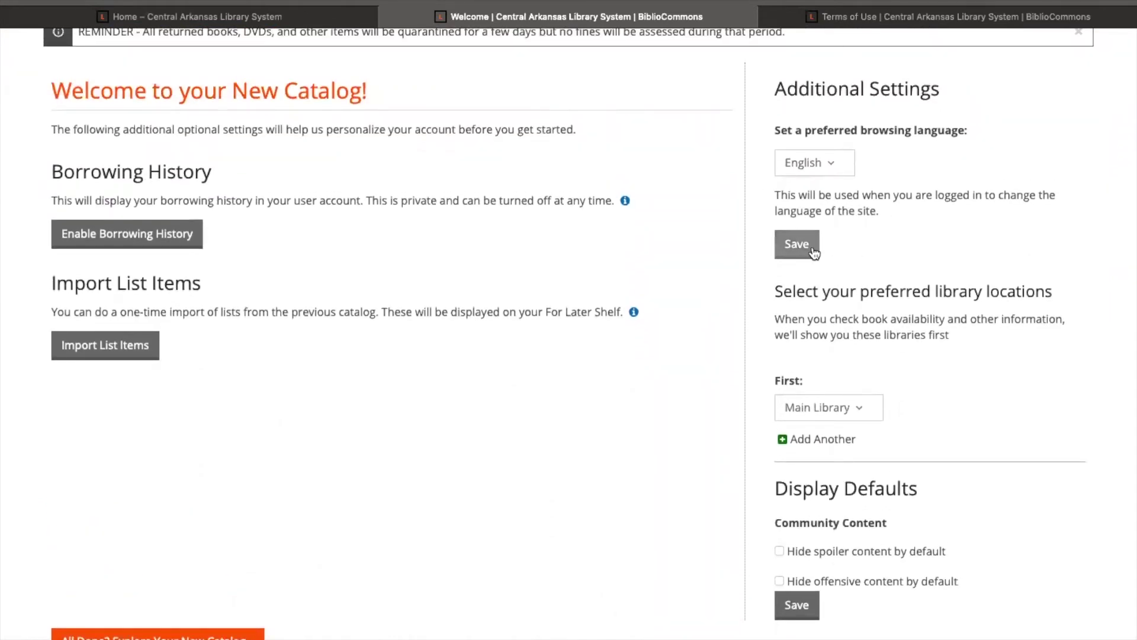
click(801, 251)
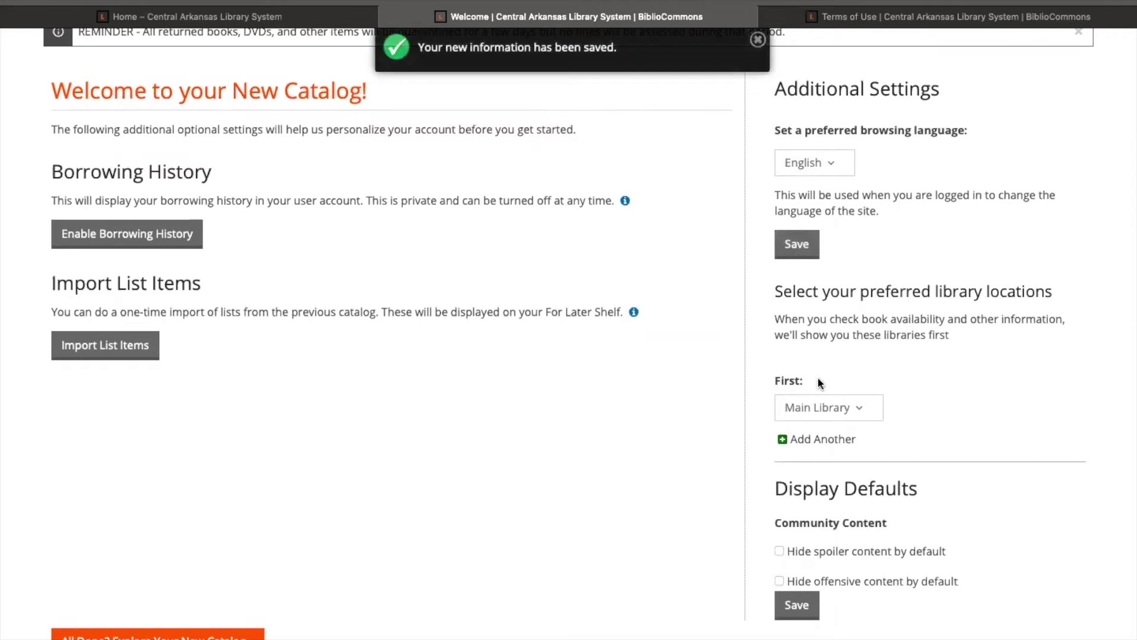
click(862, 409)
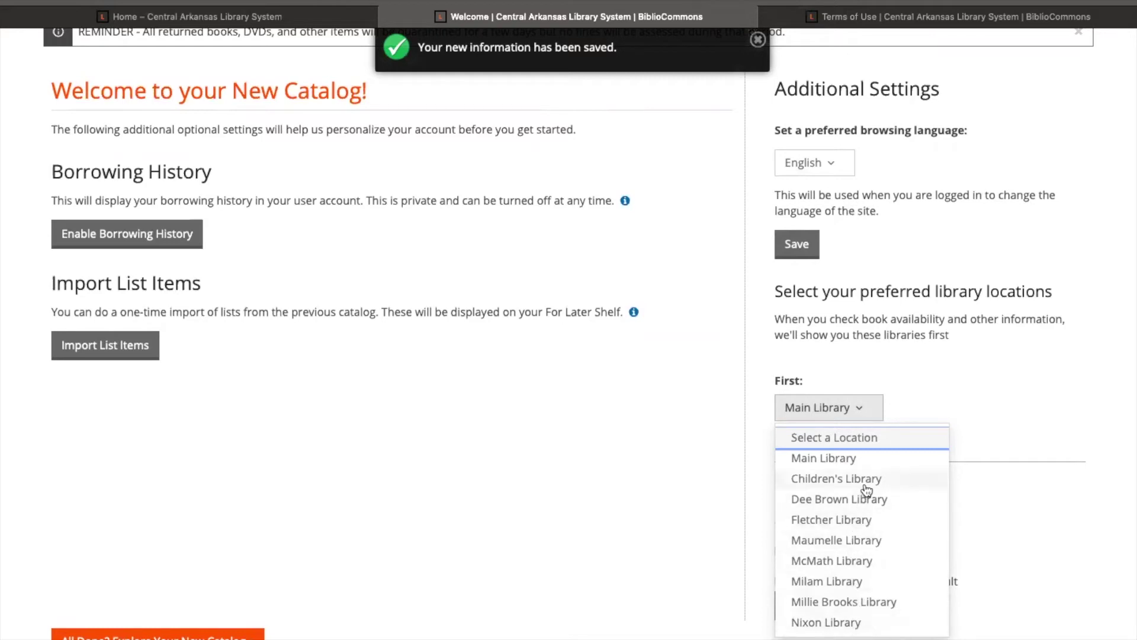
click(868, 410)
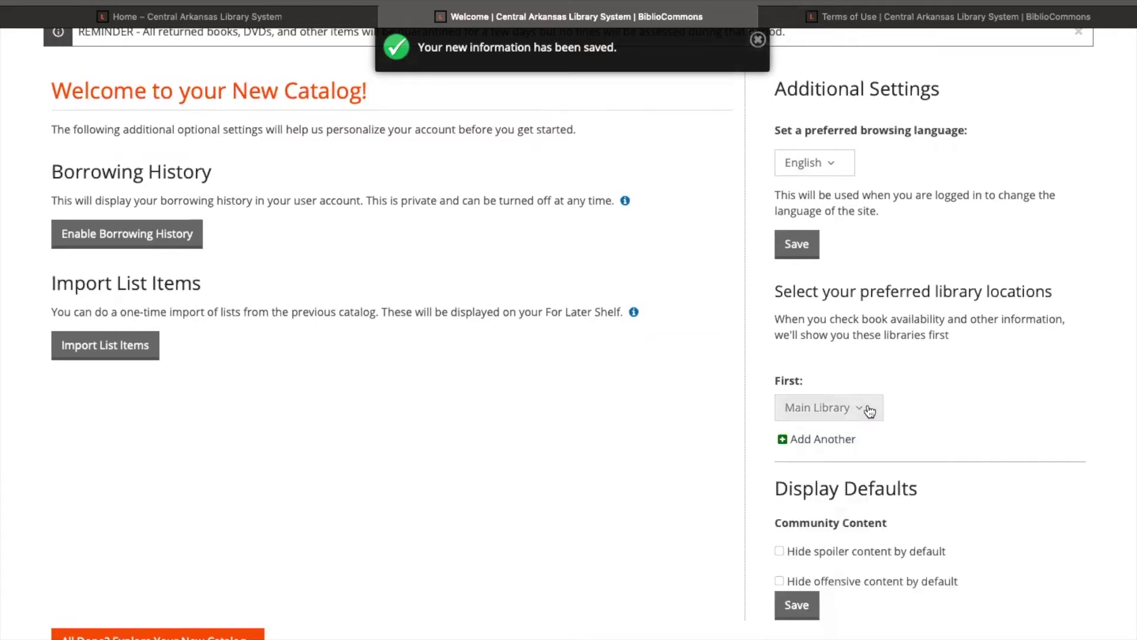
scroll(883, 433, down, 2)
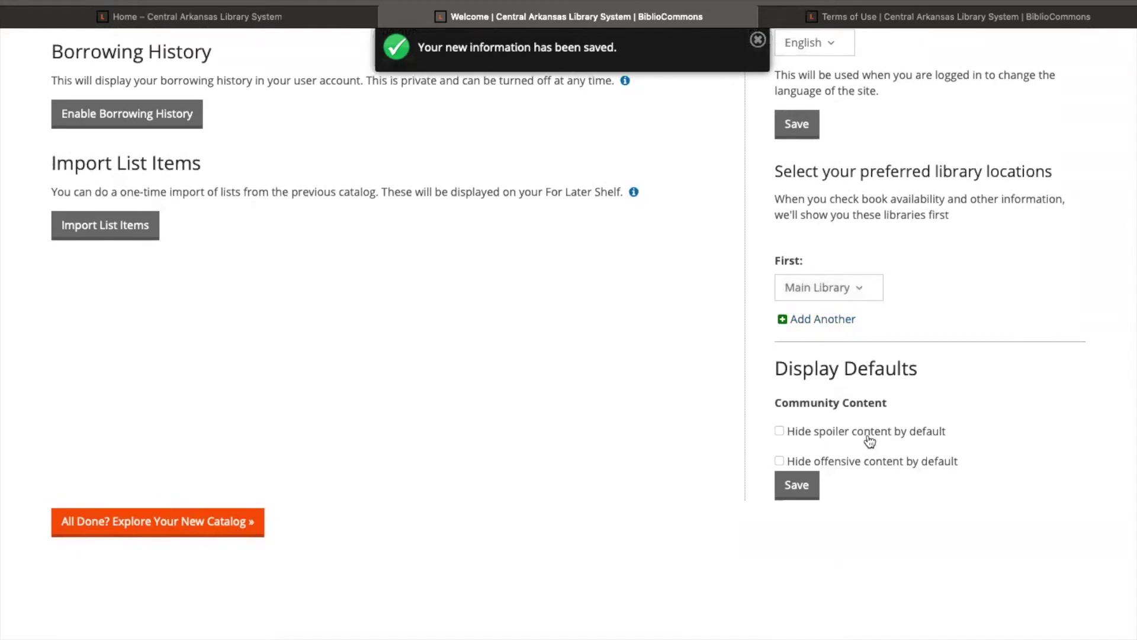
Leave spoiler and offensive content unhidden and save these display defaults.
click(779, 432)
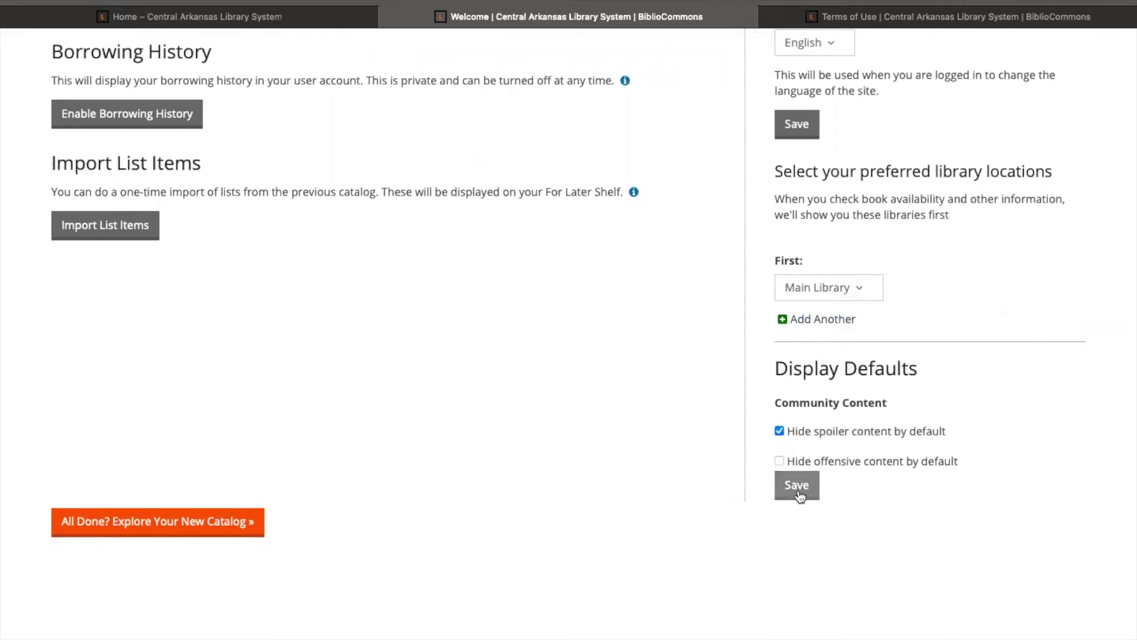
click(779, 461)
click(779, 461)
click(779, 431)
click(796, 486)
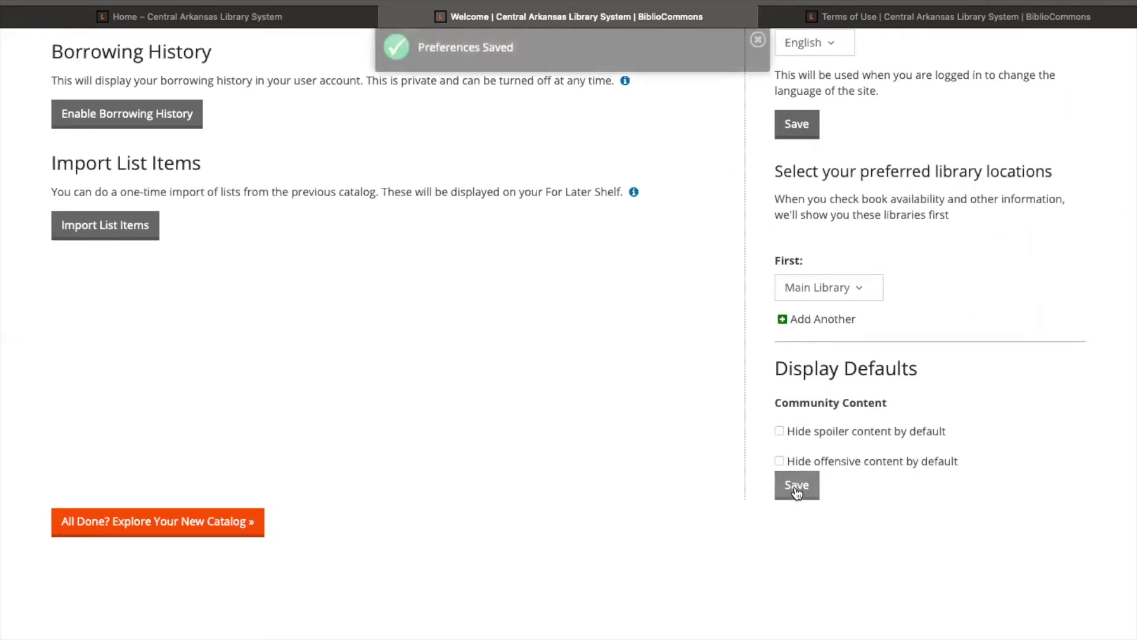
scroll(649, 360, up, 3)
scroll(632, 354, down, 3)
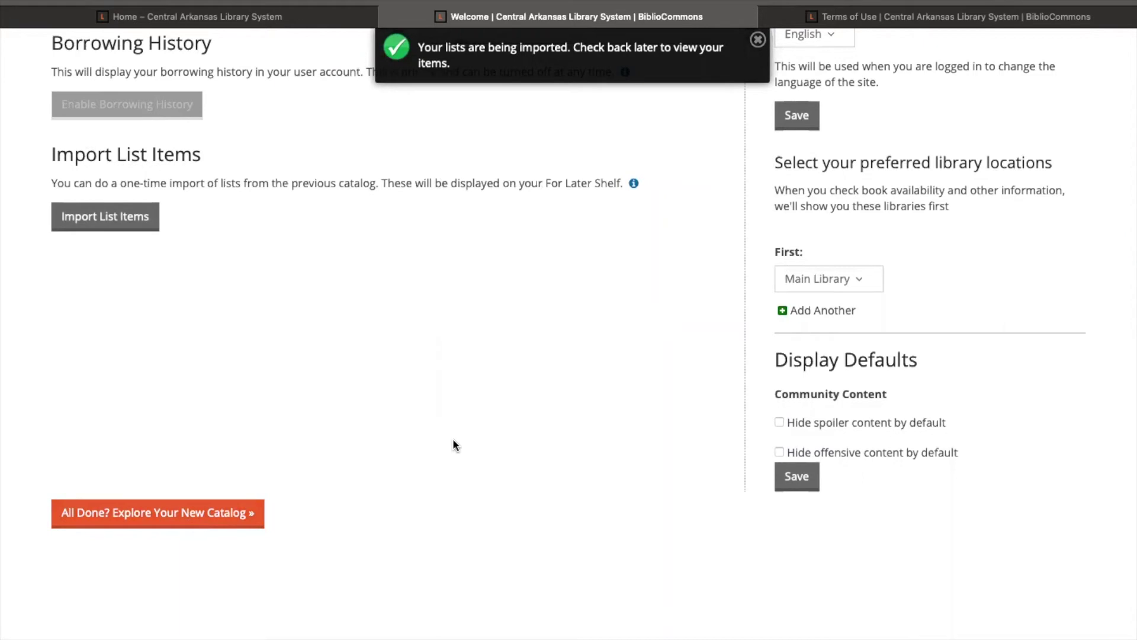
scroll(453, 444, down, 3)
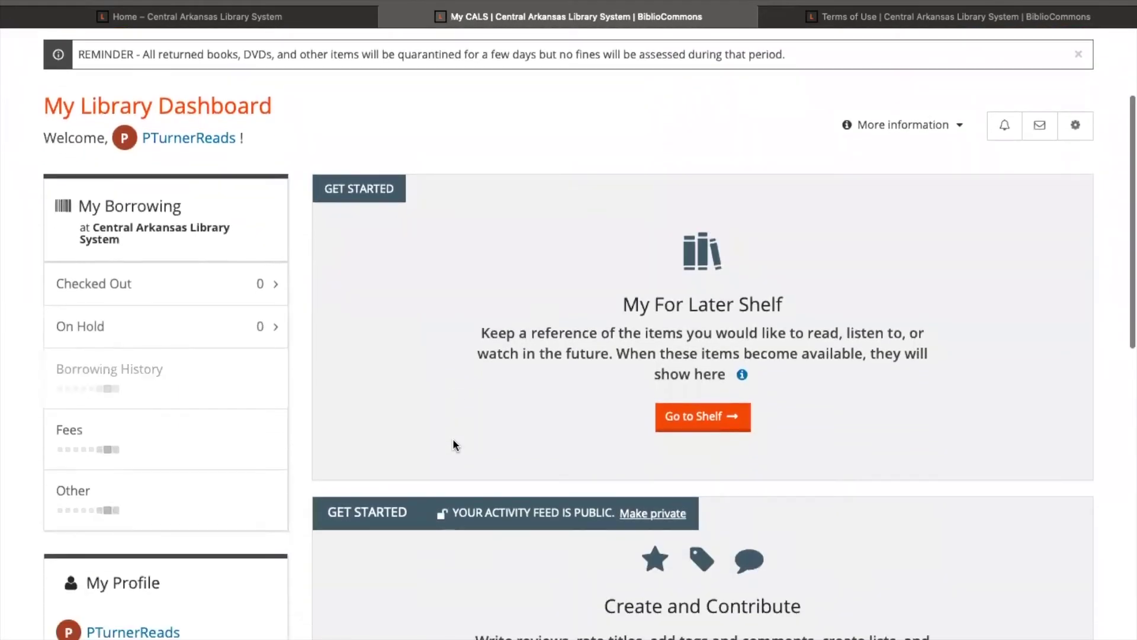
Scroll through My Library Dashboard to review 1 checkout, 1 hold and 2 available For Later titles.
scroll(452, 444, down, 2)
scroll(452, 444, down, 1)
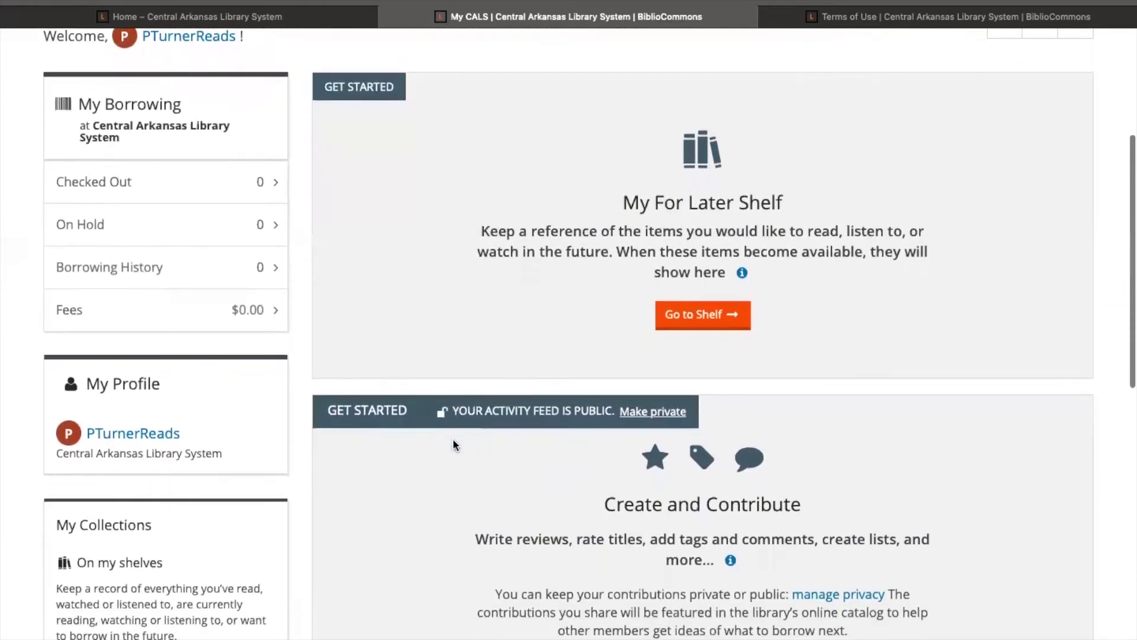
scroll(453, 444, down, 4)
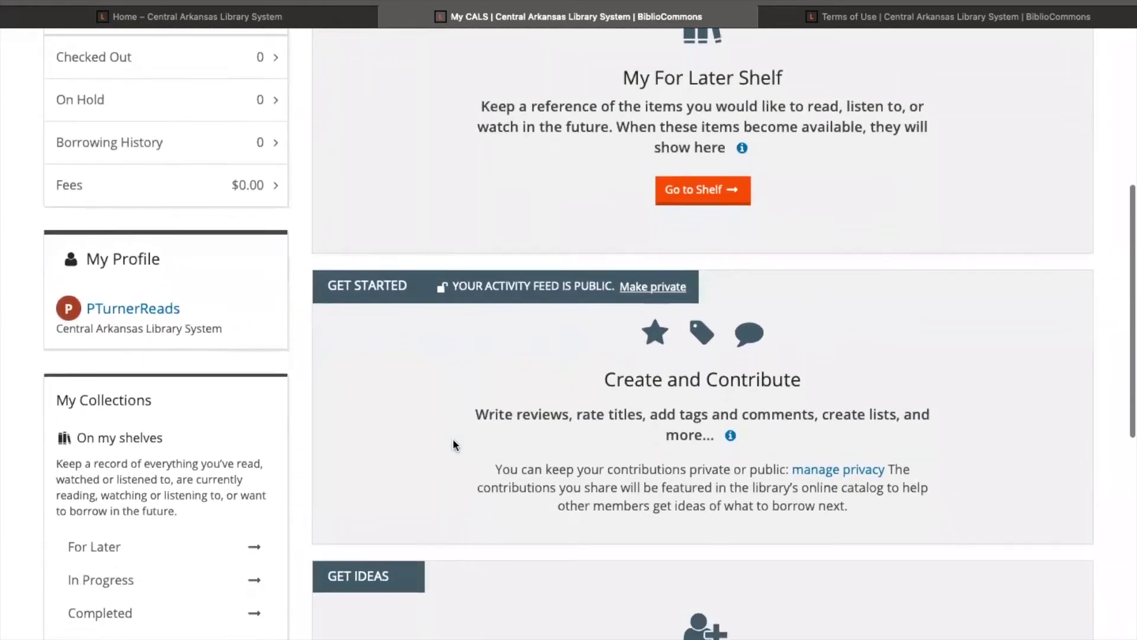
scroll(453, 444, down, 1)
scroll(453, 444, down, 2)
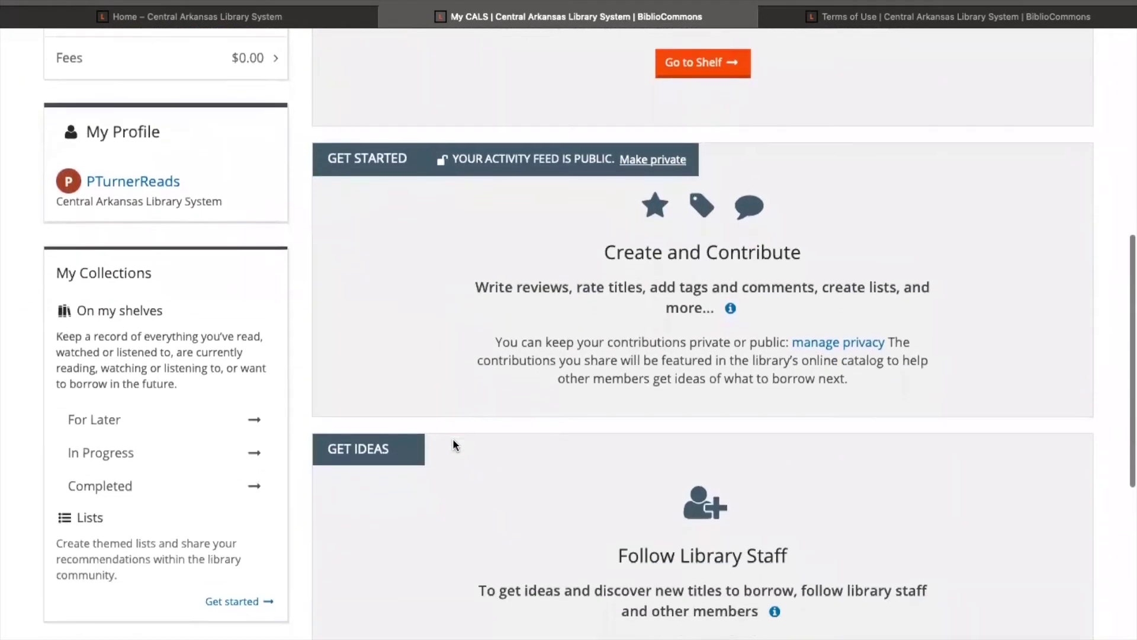
scroll(453, 444, down, 2)
scroll(453, 444, up, 3)
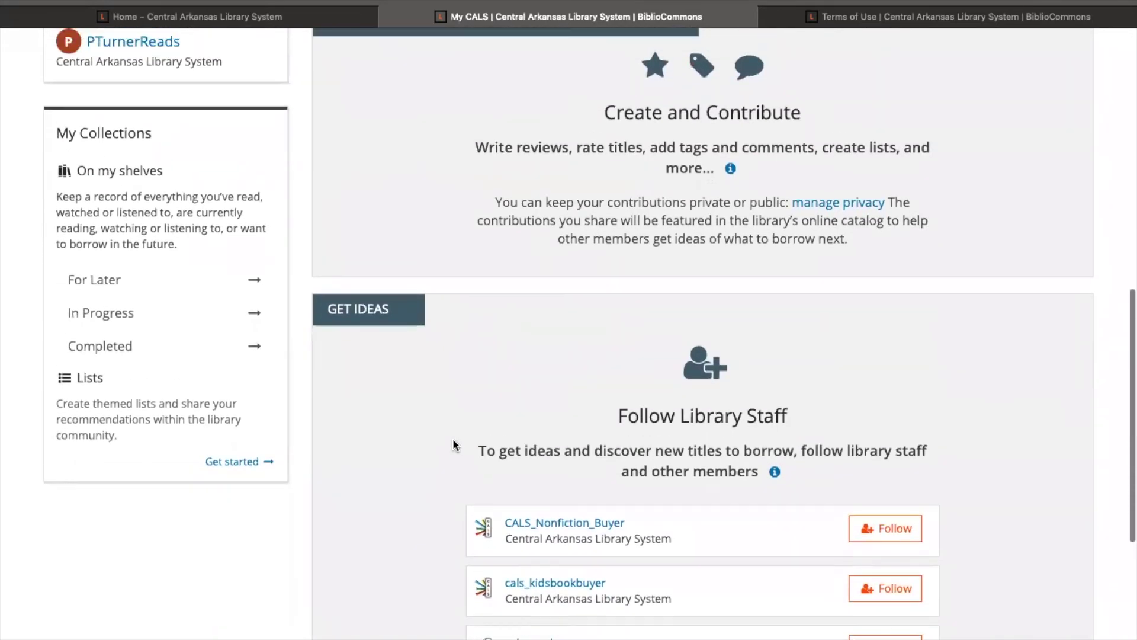
scroll(452, 443, up, 5)
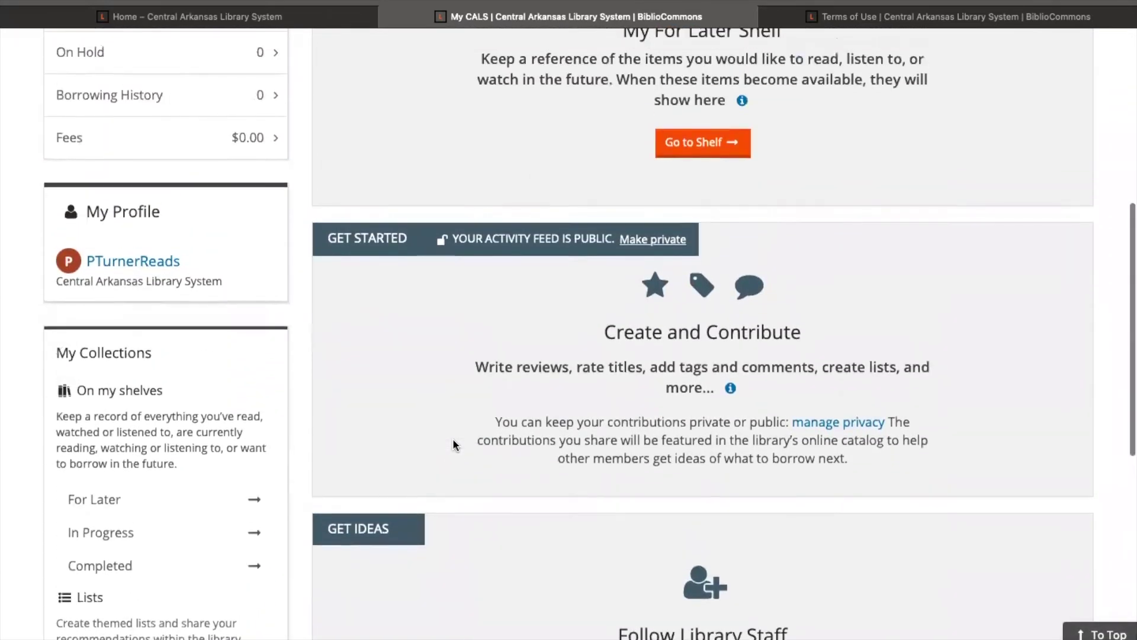
scroll(453, 443, up, 2)
scroll(453, 443, up, 3)
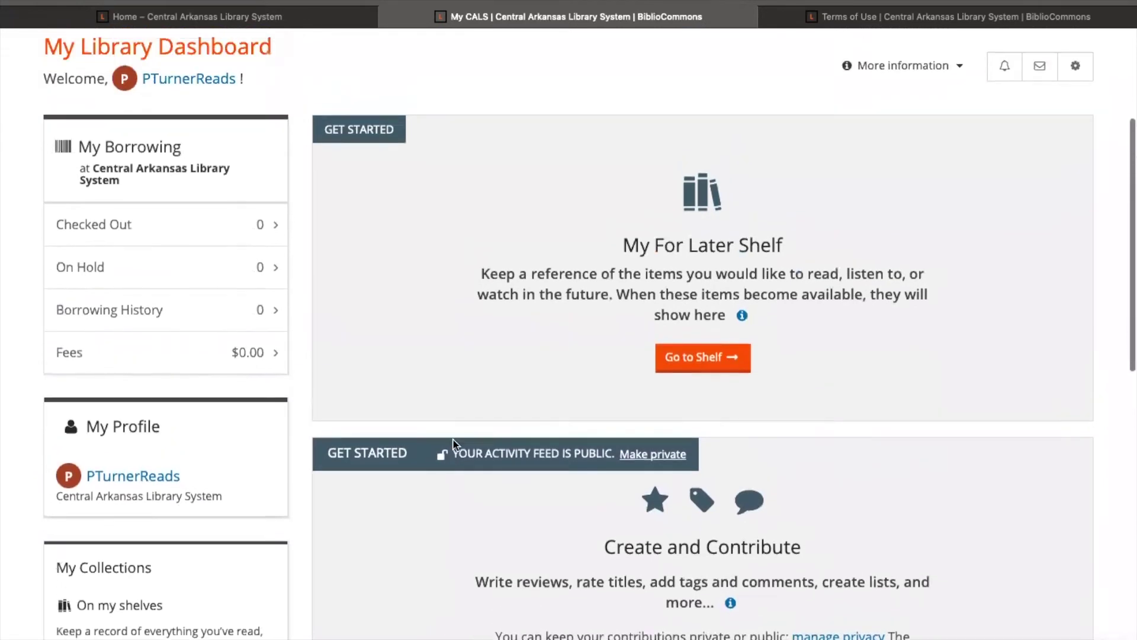
scroll(452, 444, up, 1)
scroll(452, 444, up, 1)
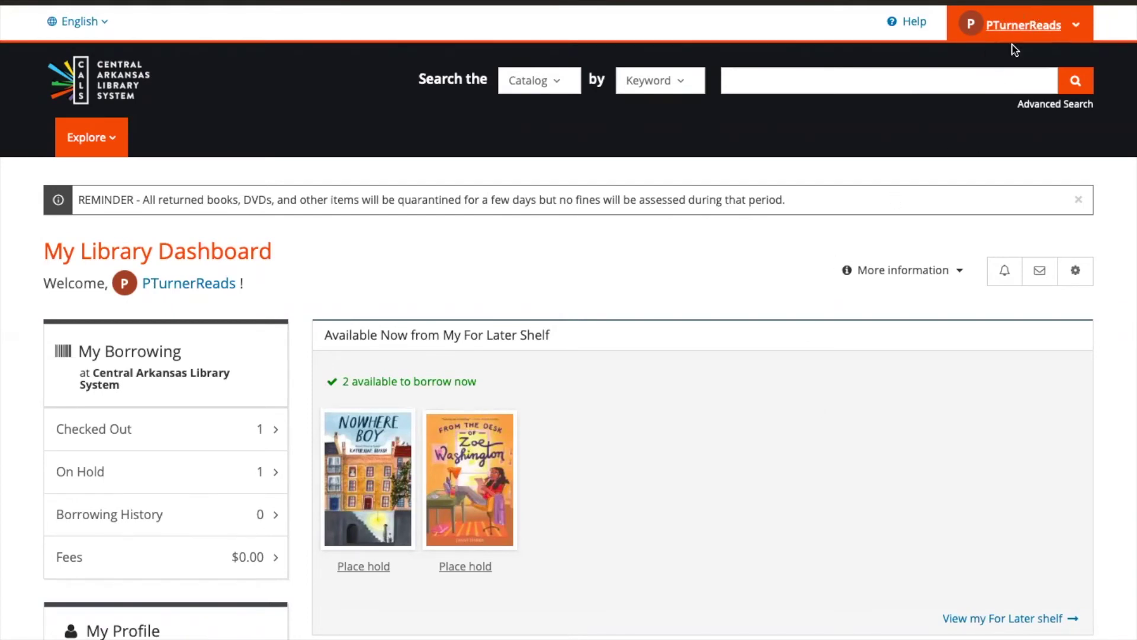
click(1080, 26)
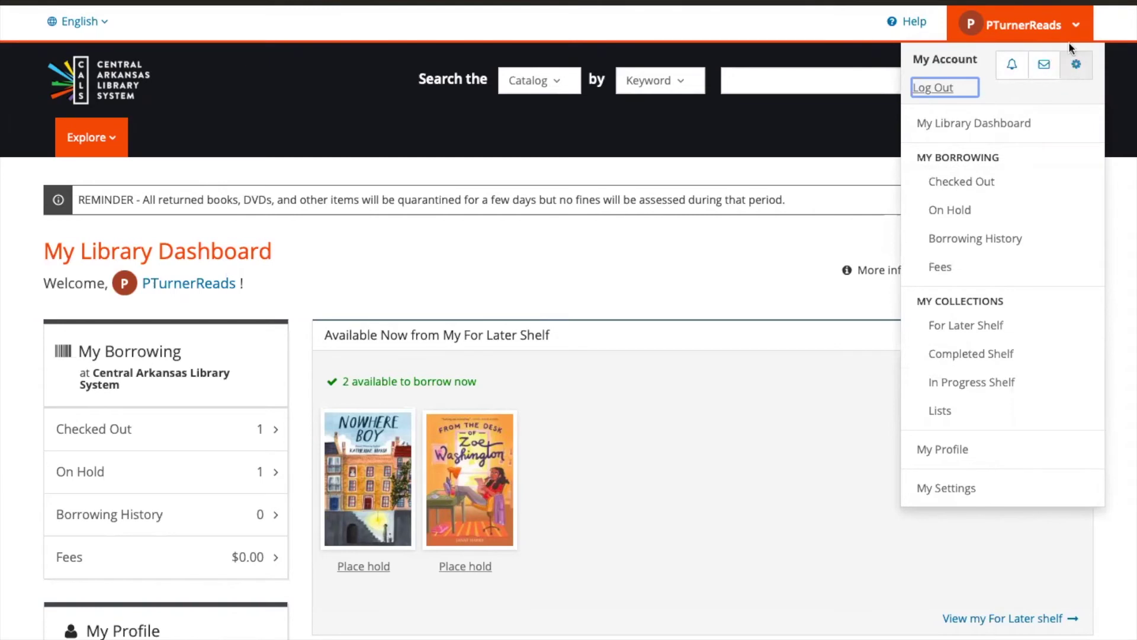
click(1075, 26)
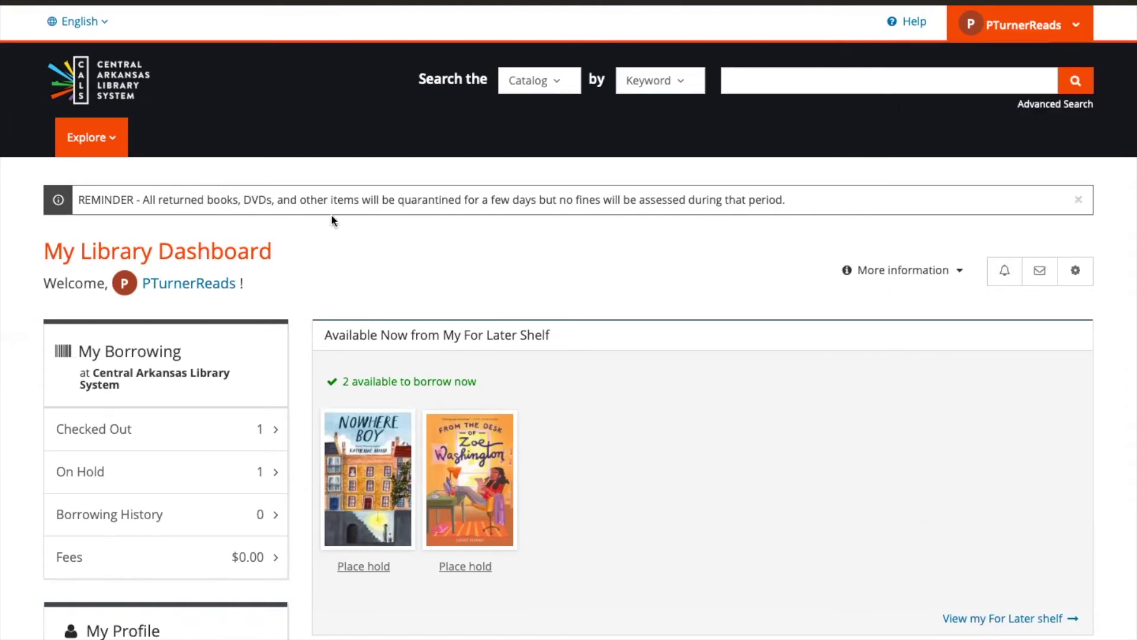
scroll(291, 263, down, 3)
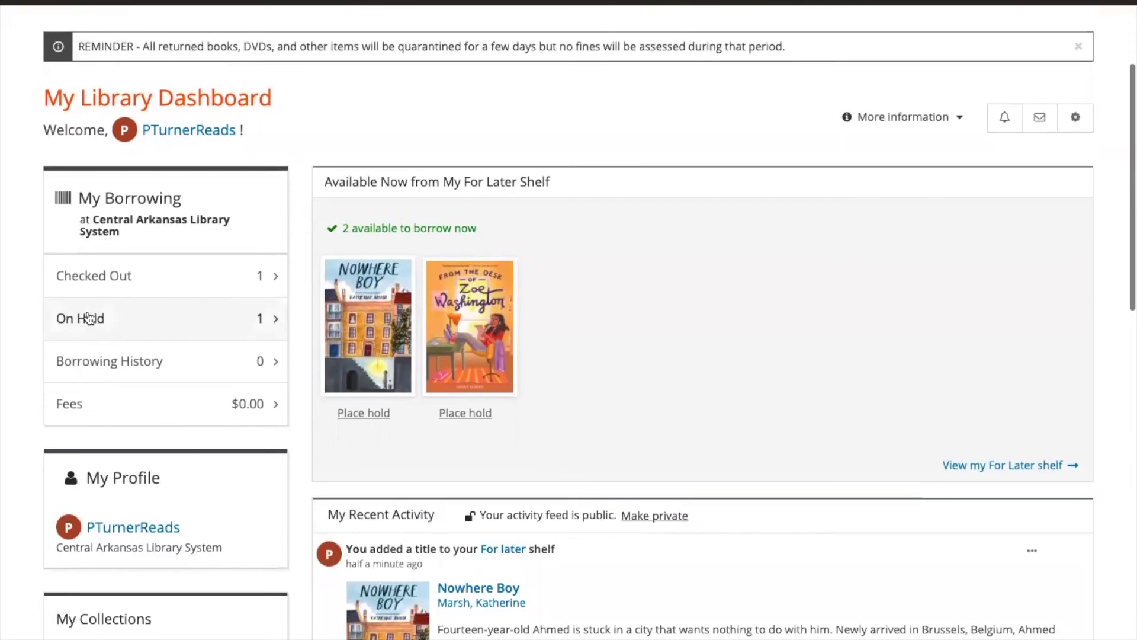
scroll(249, 182, down, 5)
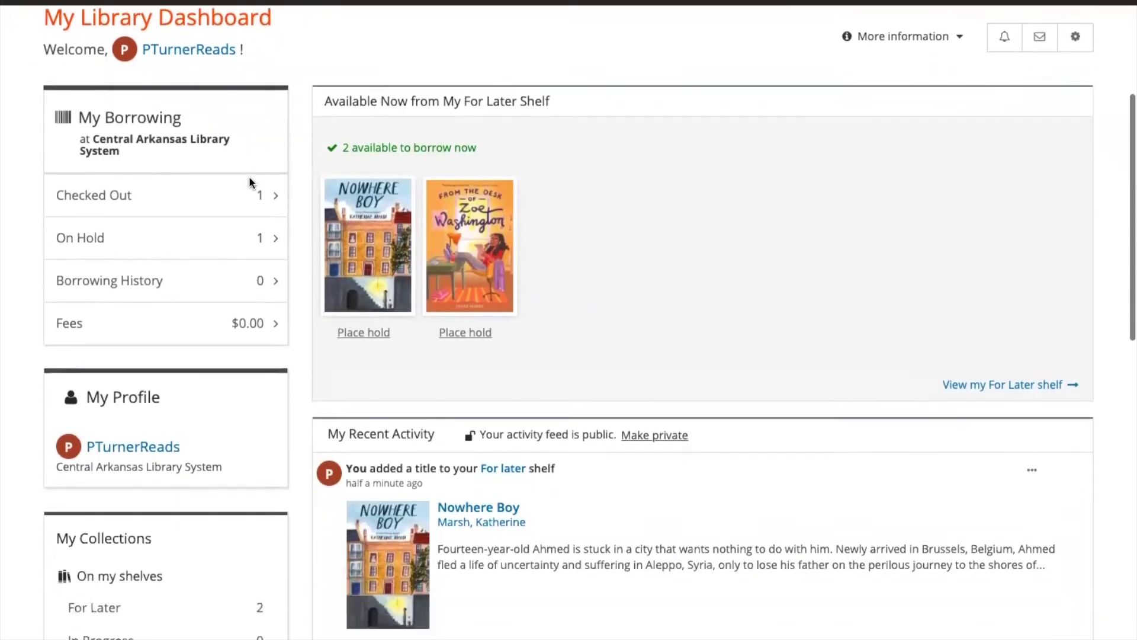
scroll(249, 183, up, 5)
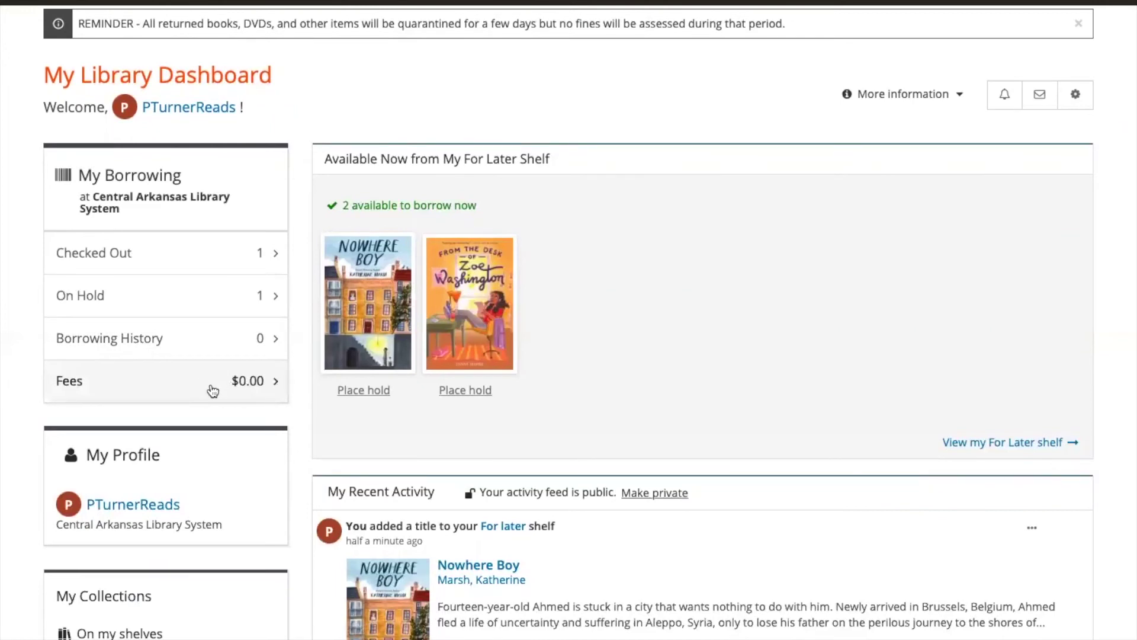
scroll(226, 441, down, 3)
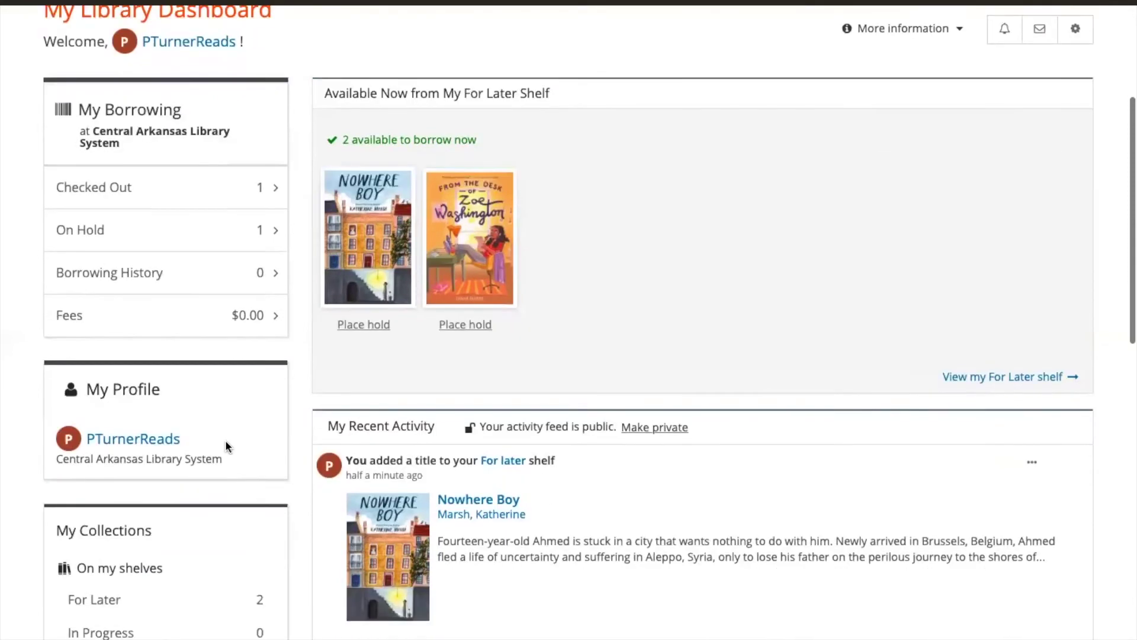
scroll(225, 446, down, 1)
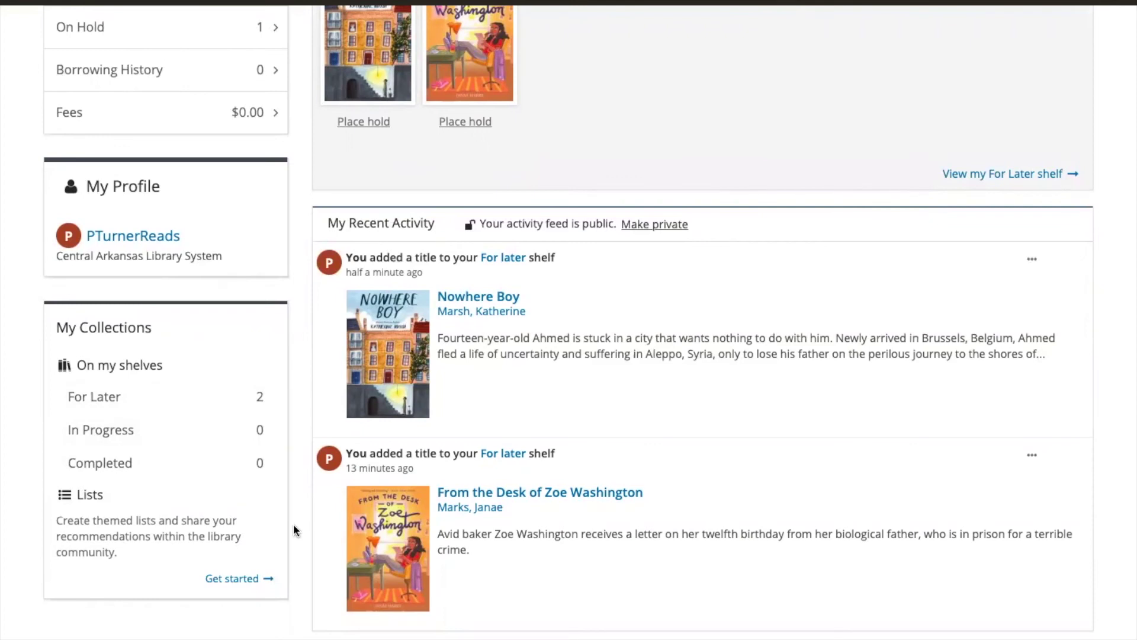
scroll(294, 529, up, 4)
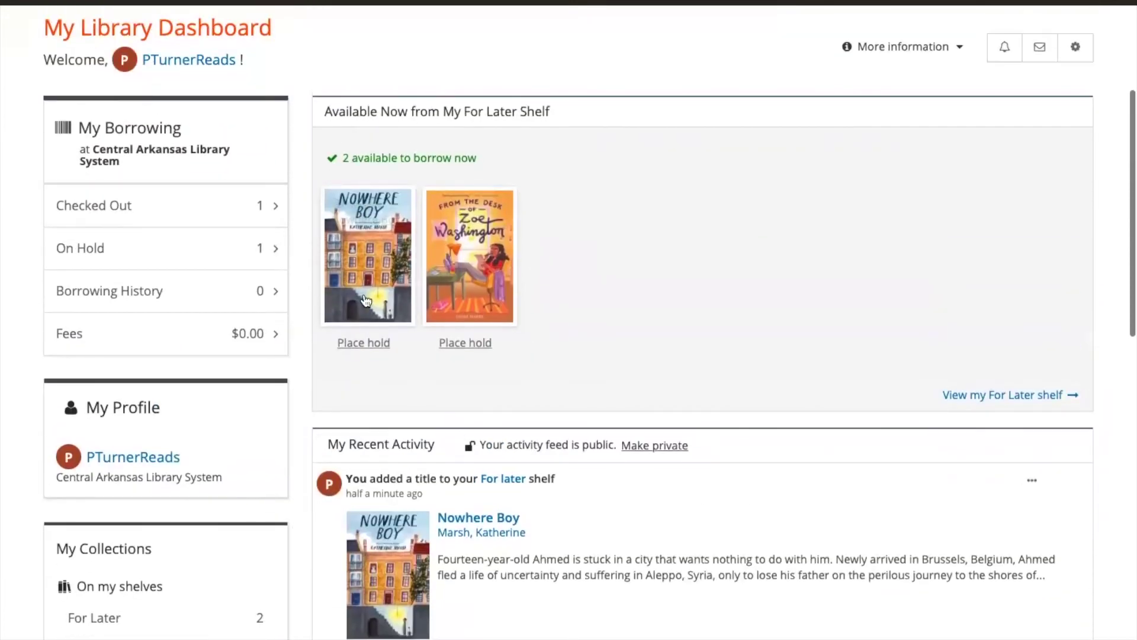
scroll(597, 282, down, 5)
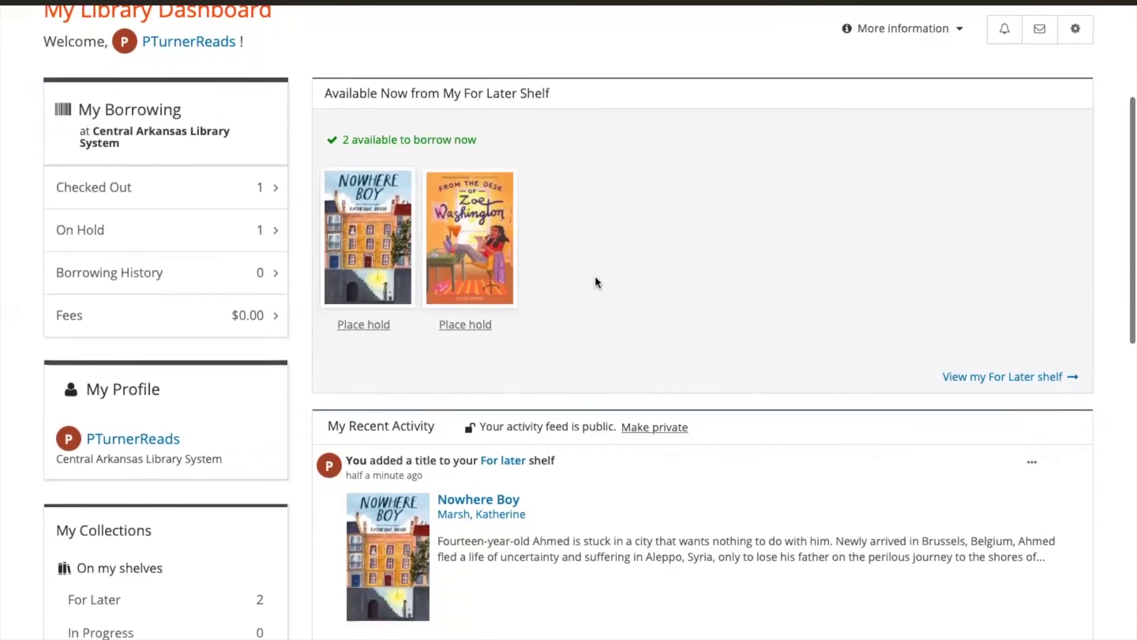
scroll(595, 275, down, 5)
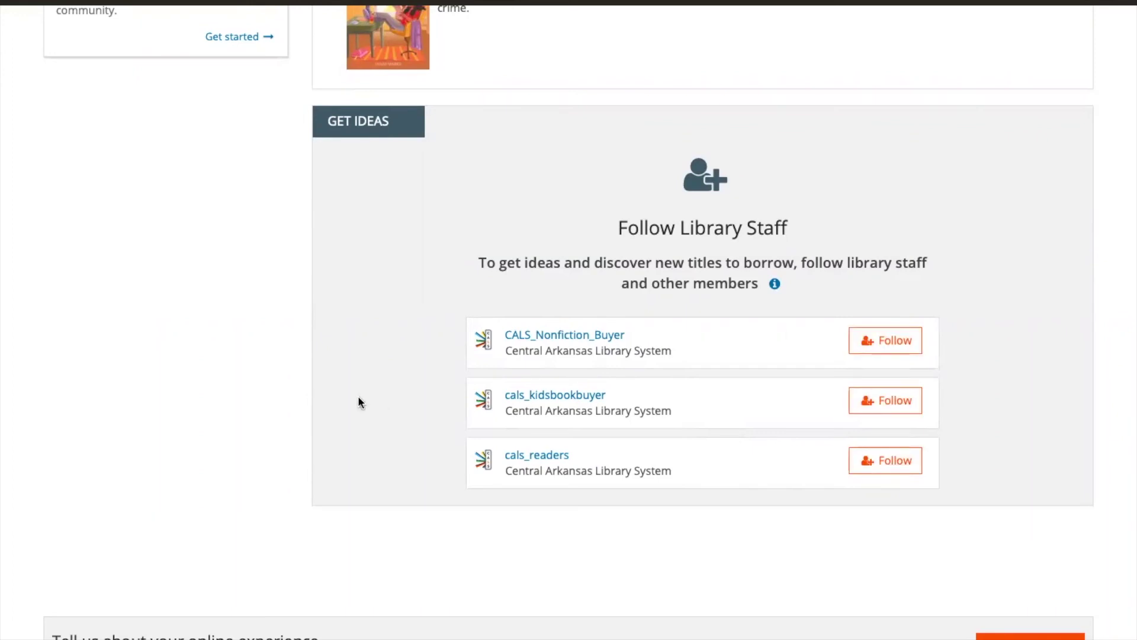
scroll(292, 379, up, 8)
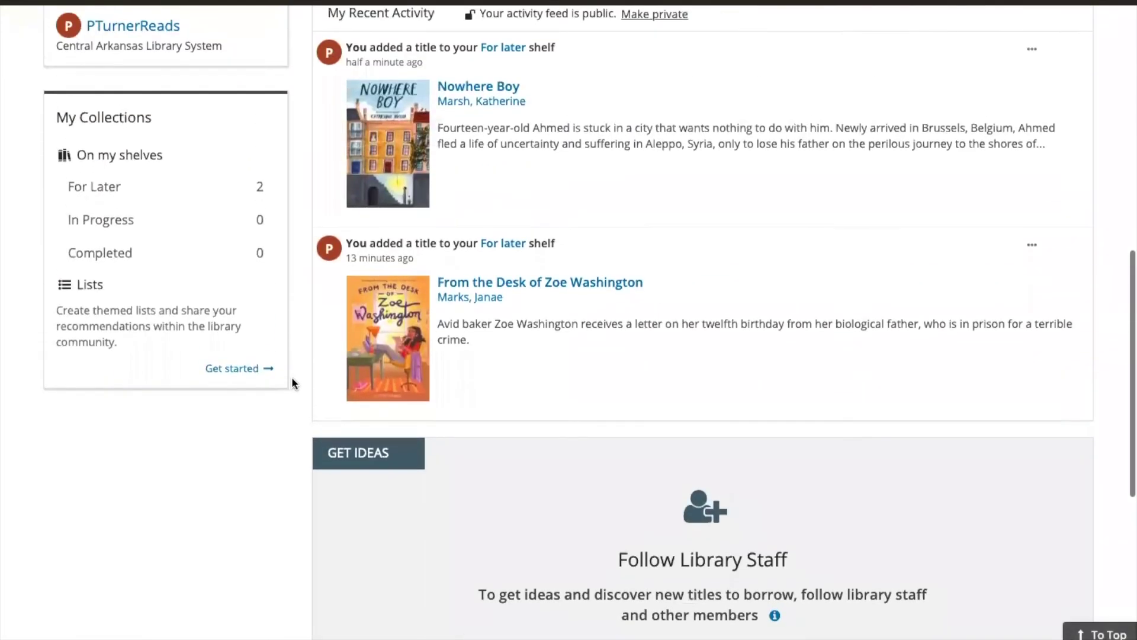
scroll(291, 377, up, 6)
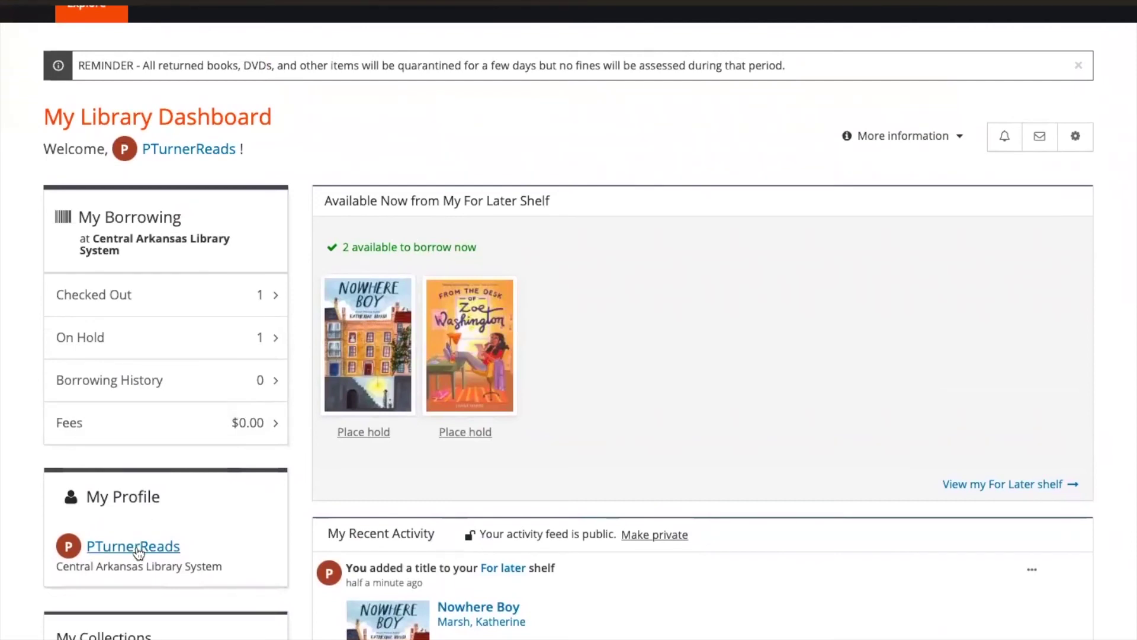
mouse_move(138, 551)
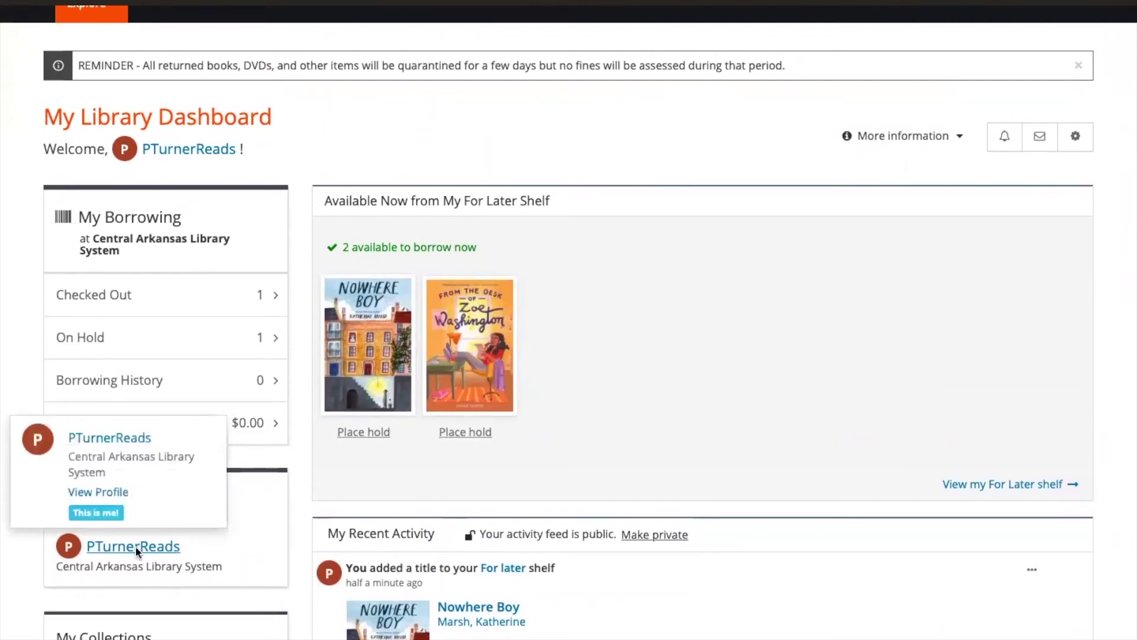
click(135, 546)
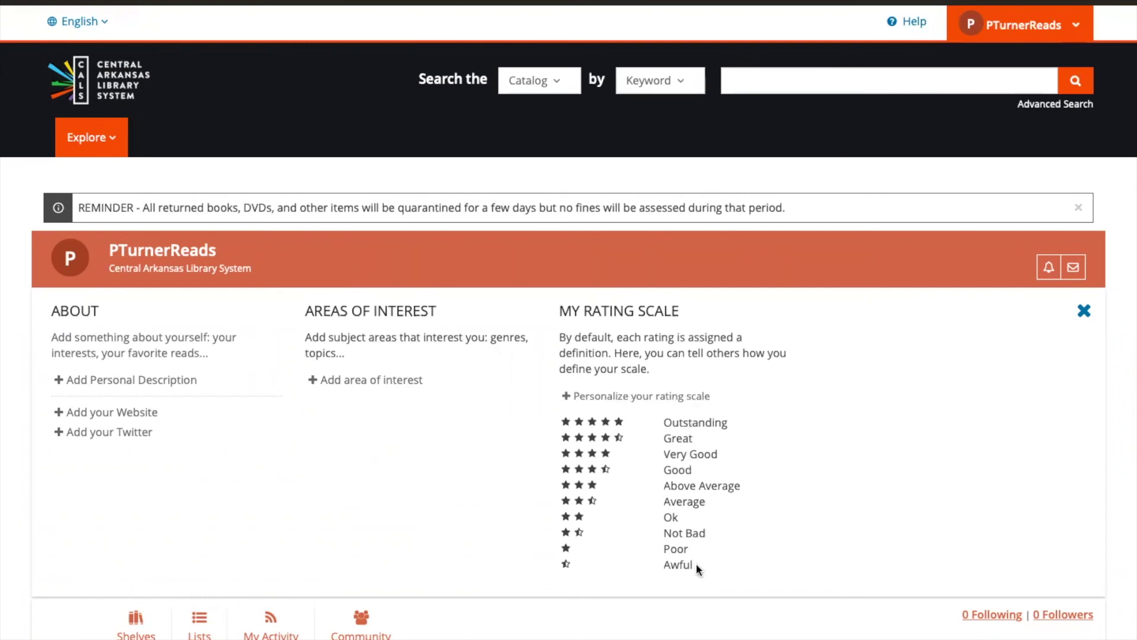
scroll(695, 562, down, 6)
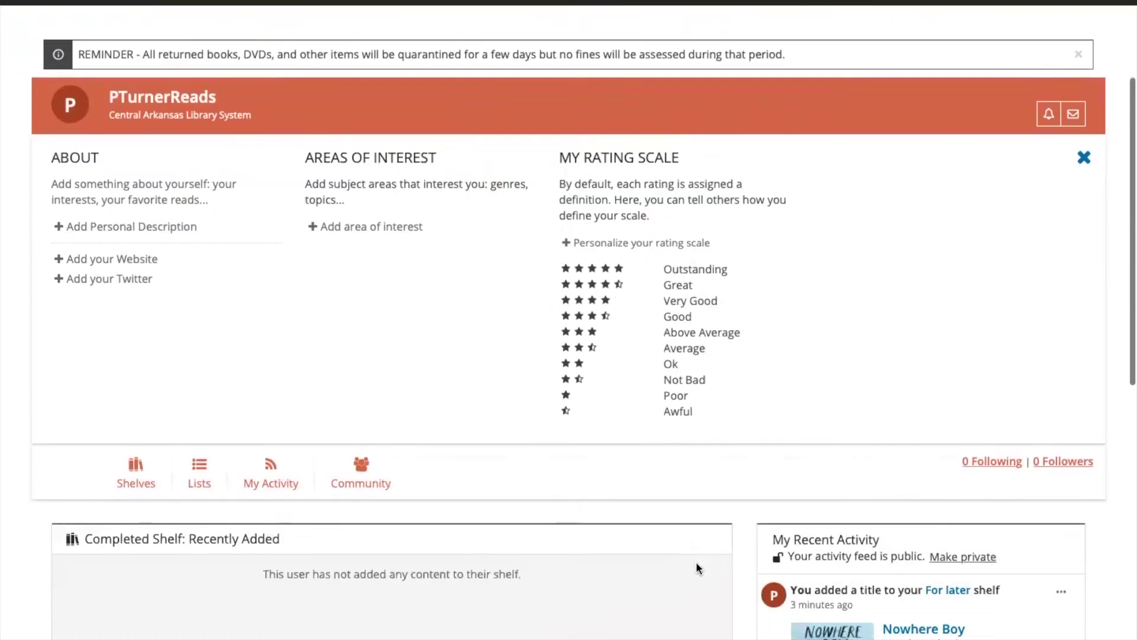
scroll(695, 561, down, 3)
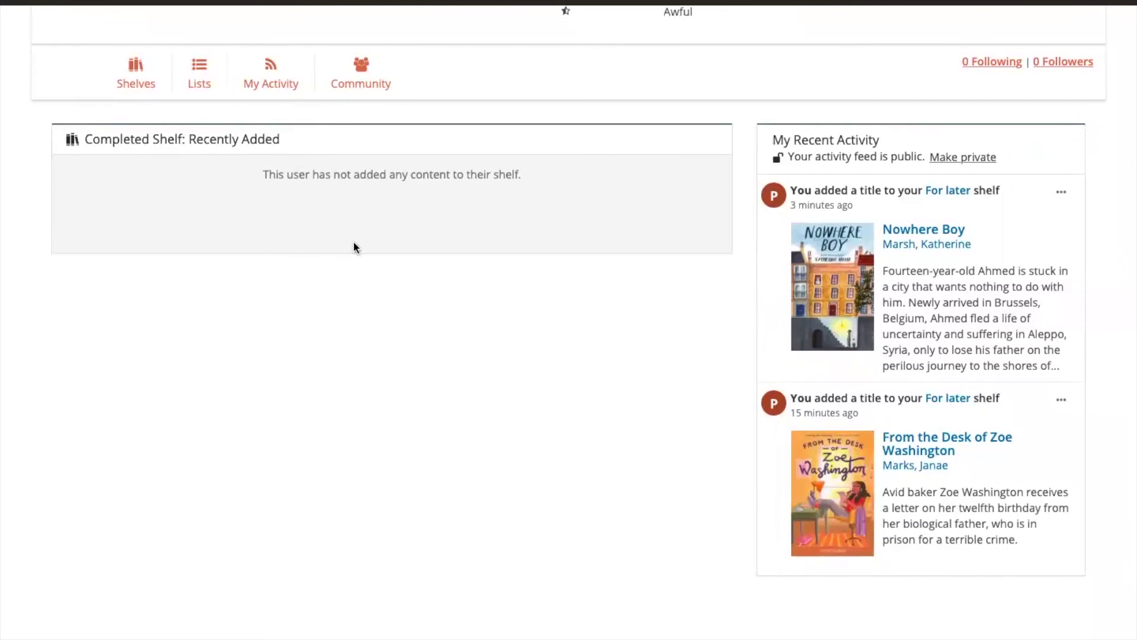
scroll(354, 246, up, 2)
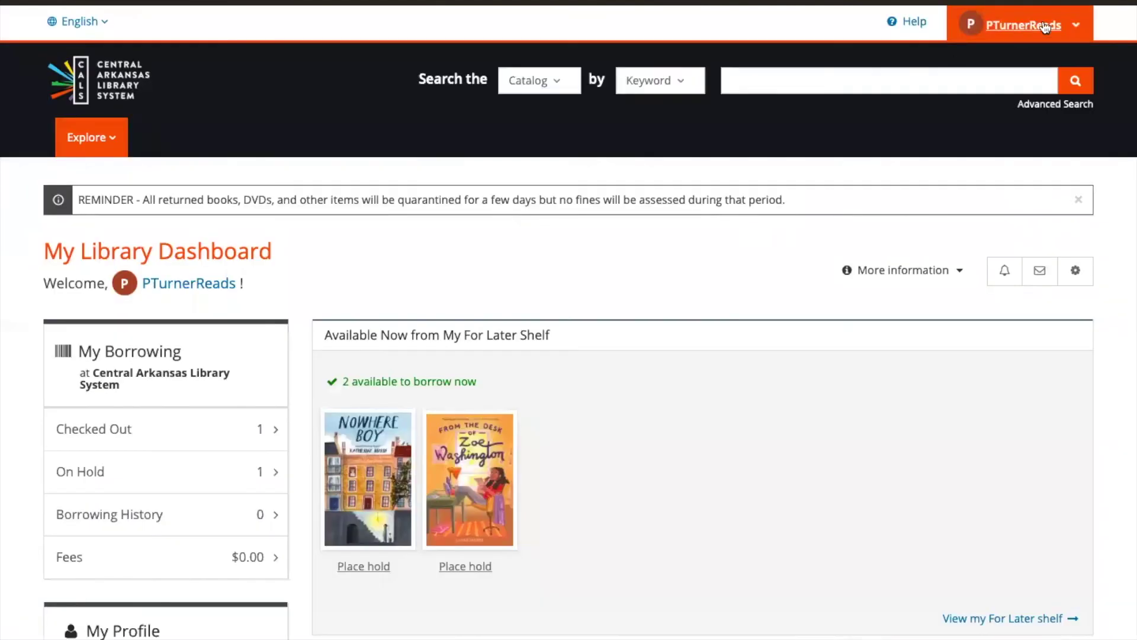
click(1075, 27)
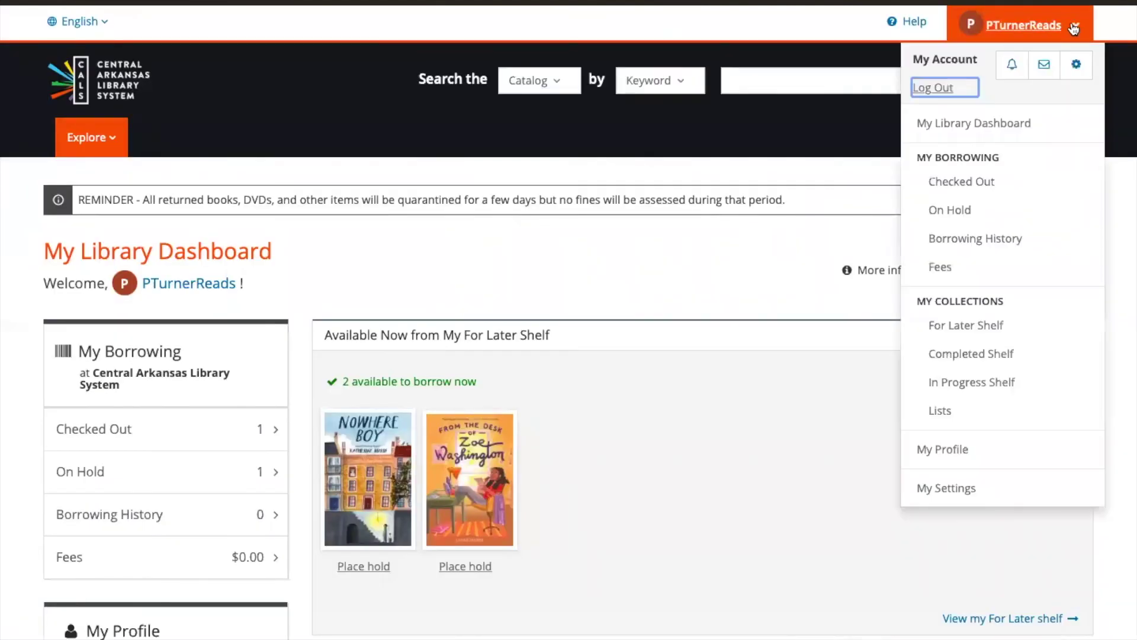
click(940, 89)
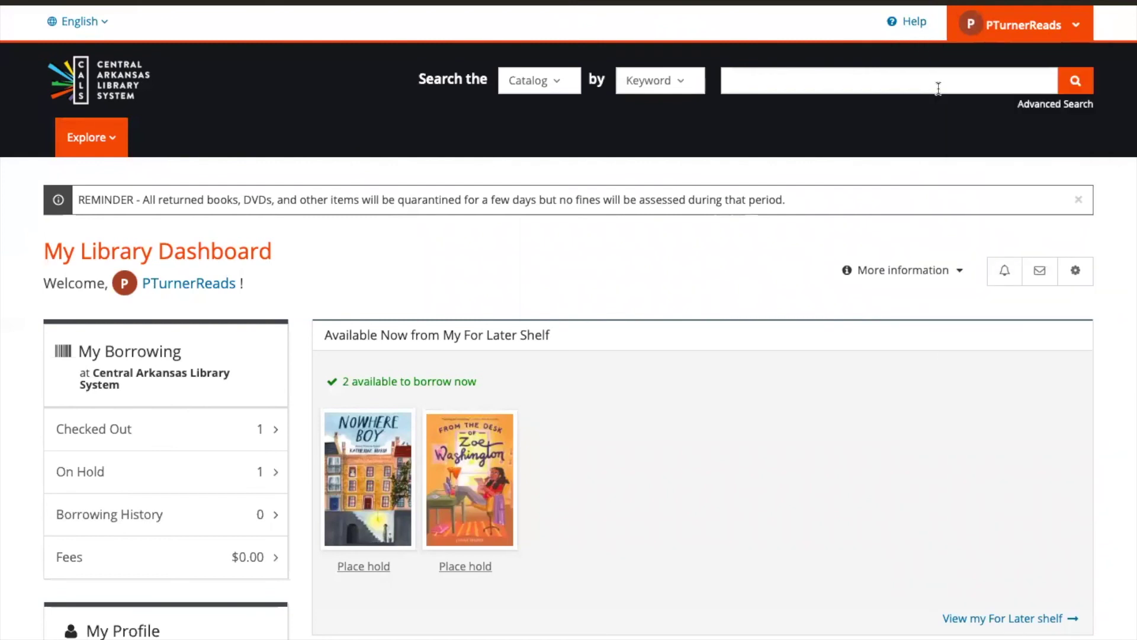